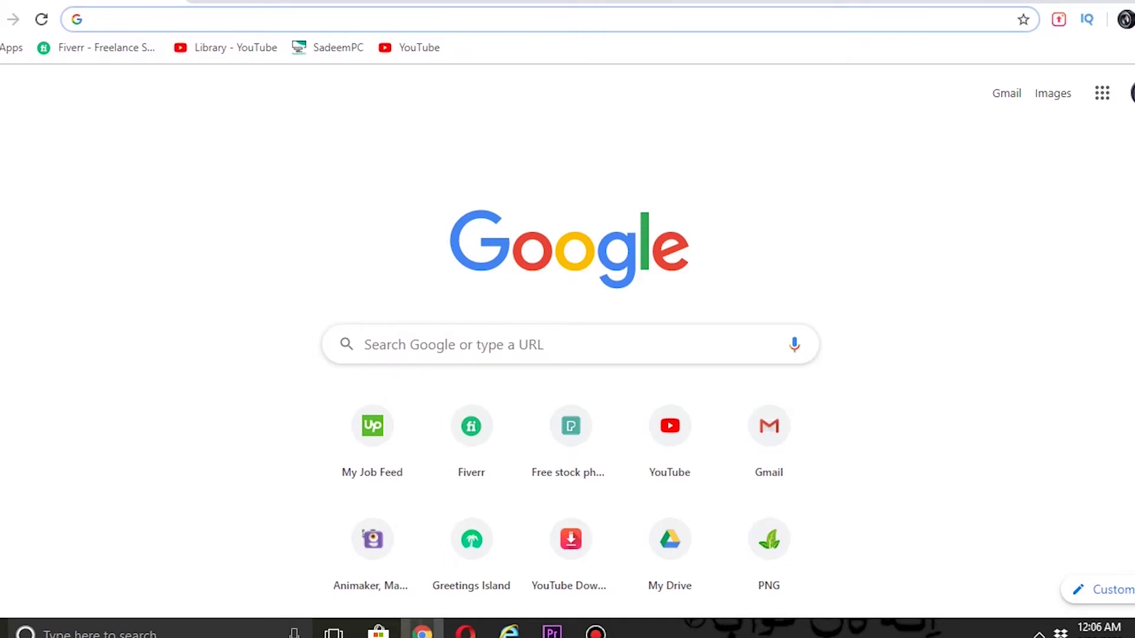
Step: Go to remove.bg from Chrome's address bar
type("remove")
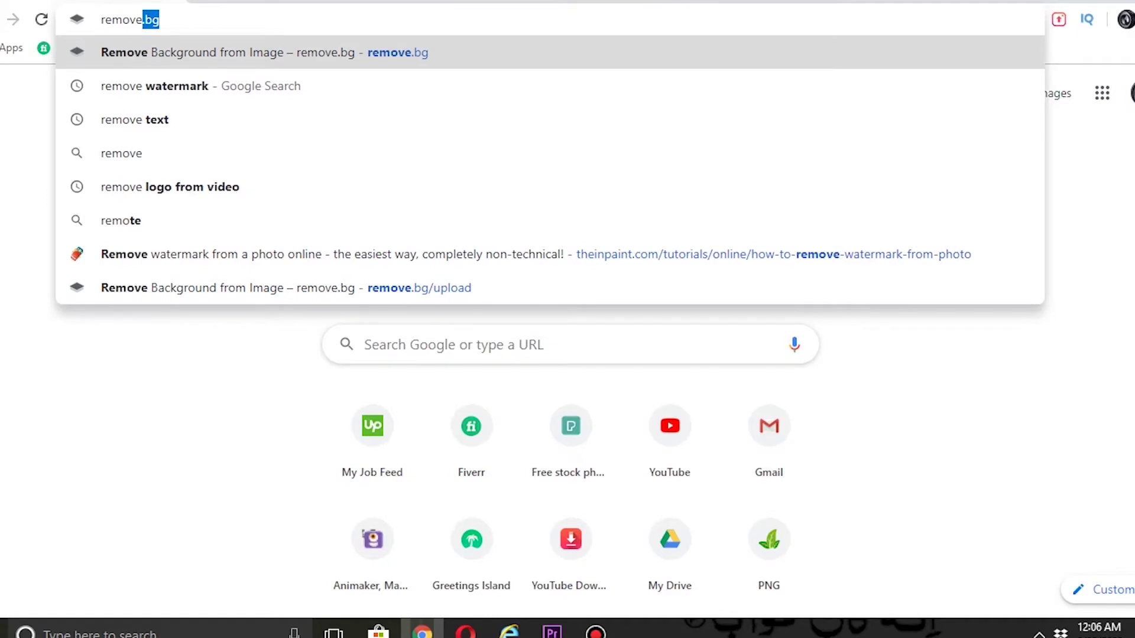
type(".")
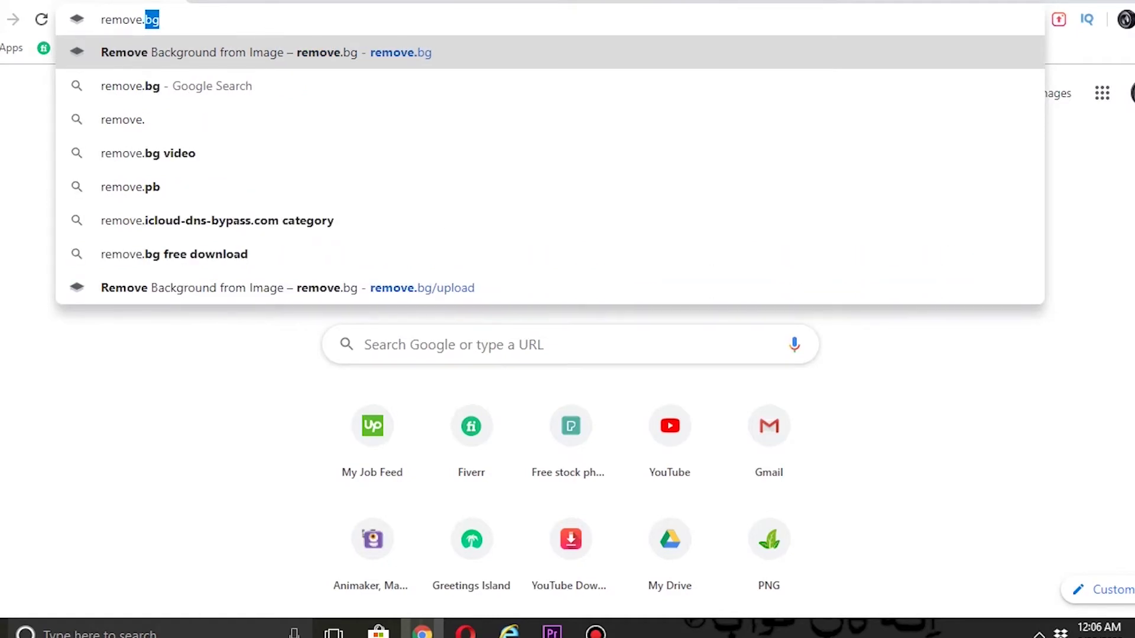
type("bg")
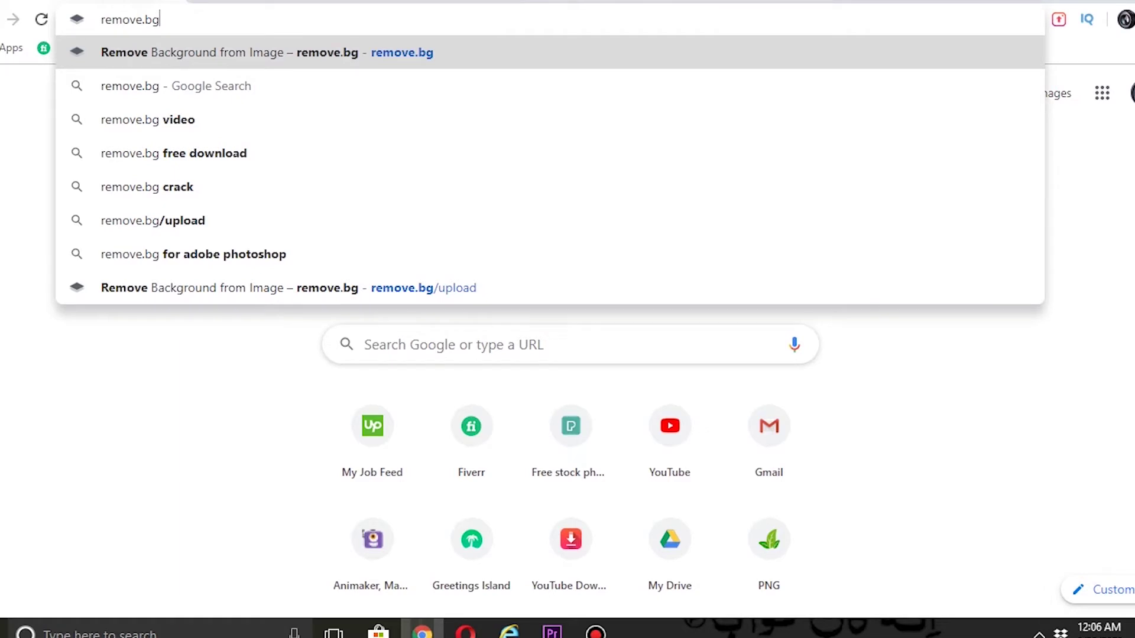
key("Return")
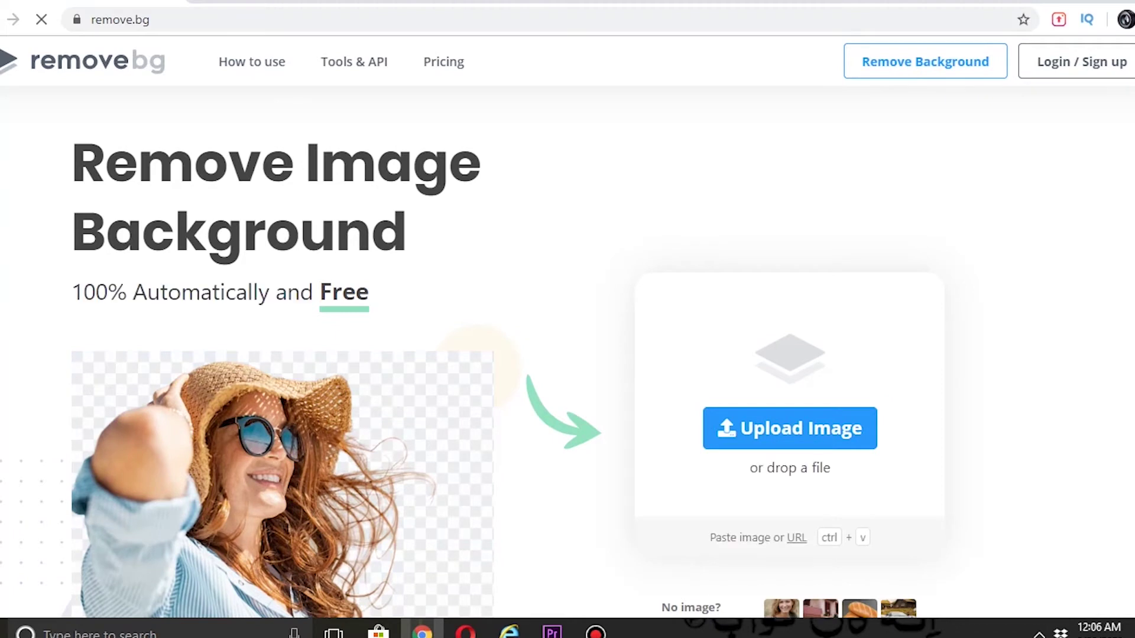
Step: Upload the hooded woman's JPG from the Desktop to remove.bg
scroll(567, 355, "down", 2)
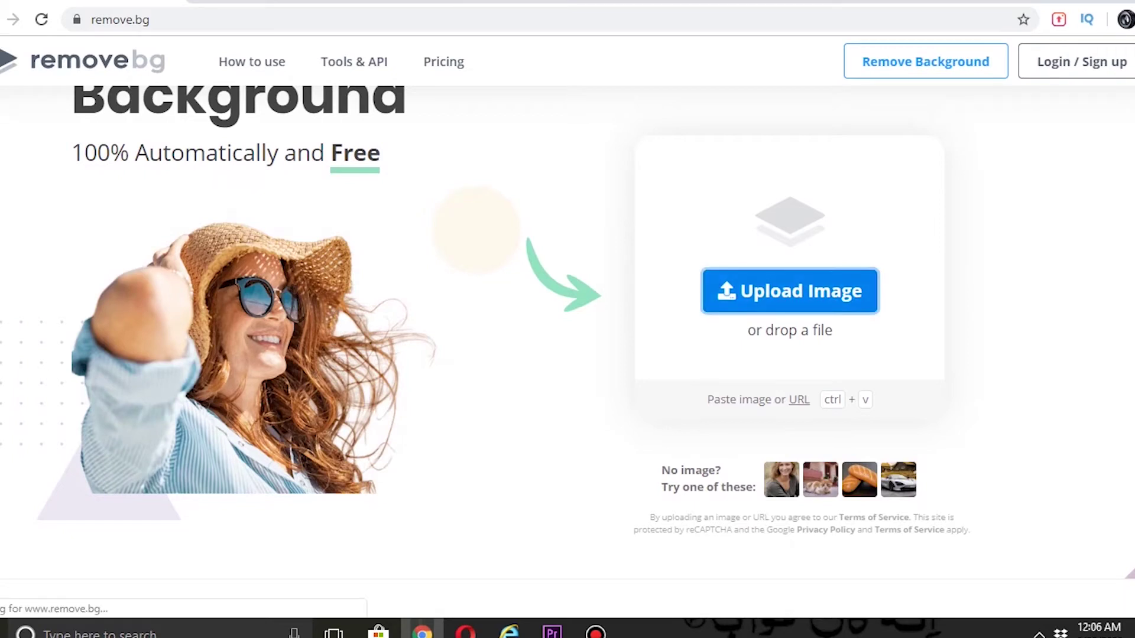
left_click(790, 290)
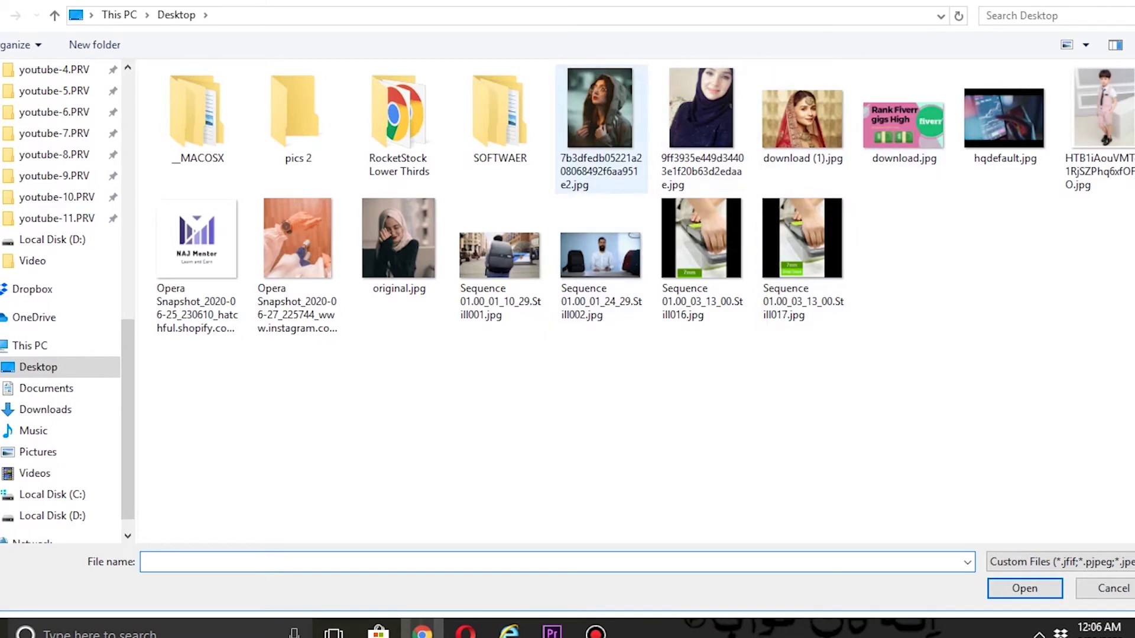
left_click(600, 130)
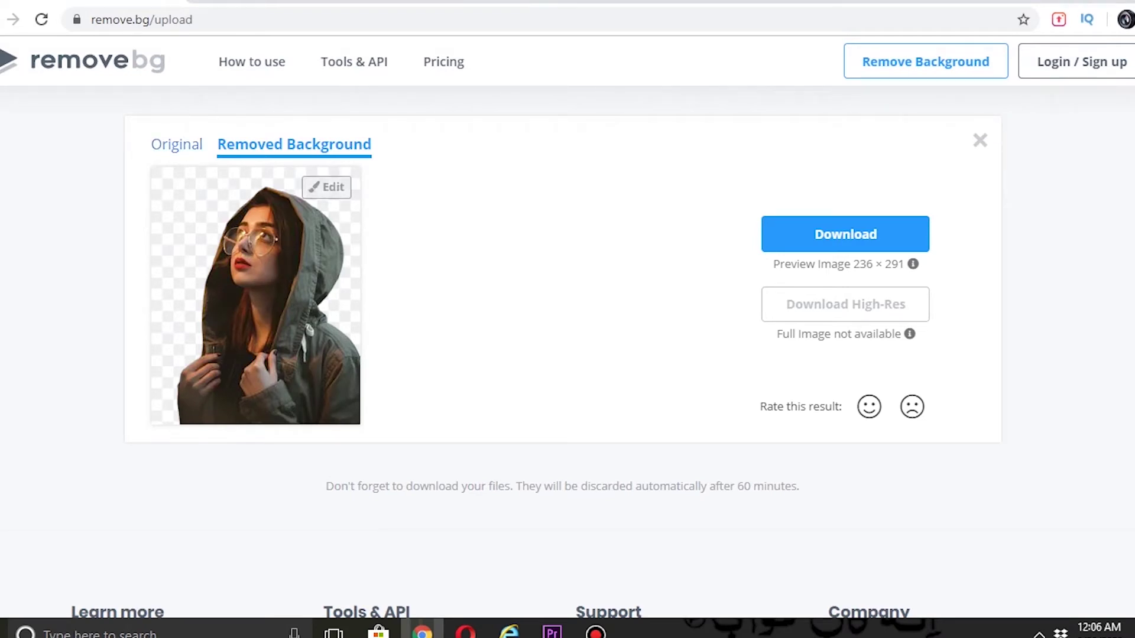
Step: Compare the original with the cutout, then download the hooded woman's transparent cutout
left_click(179, 145)
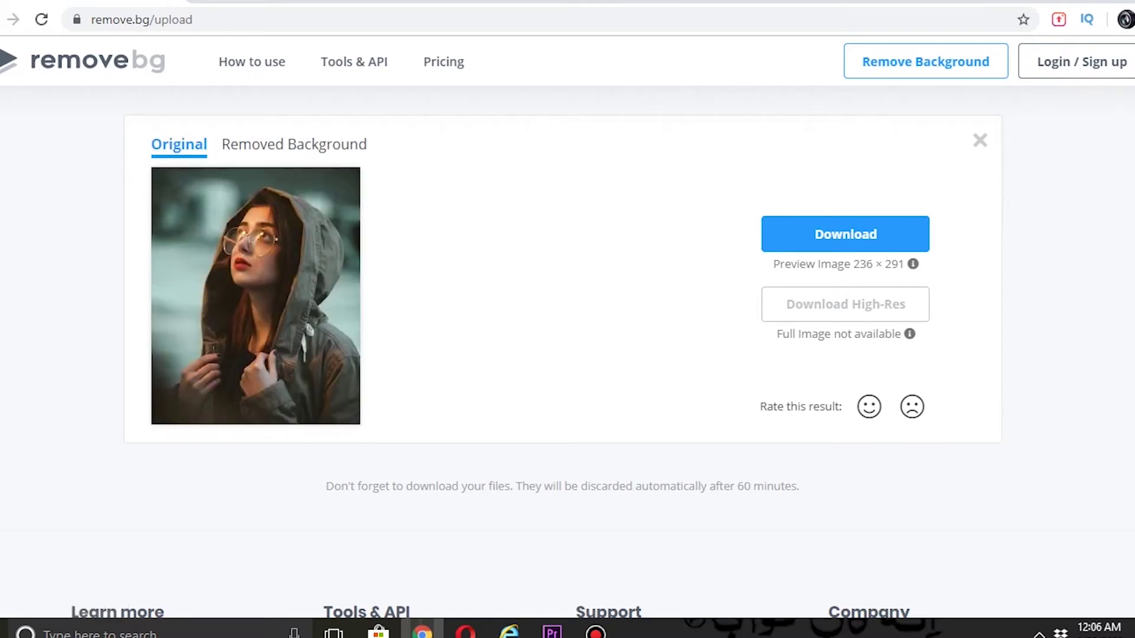
left_click(294, 144)
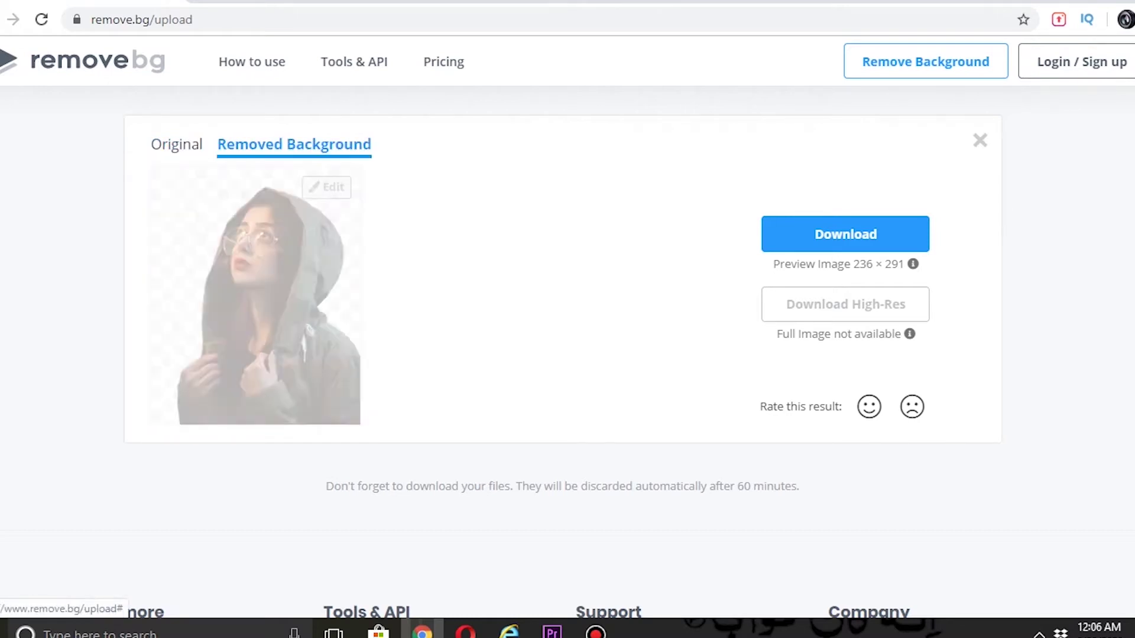
left_click(177, 144)
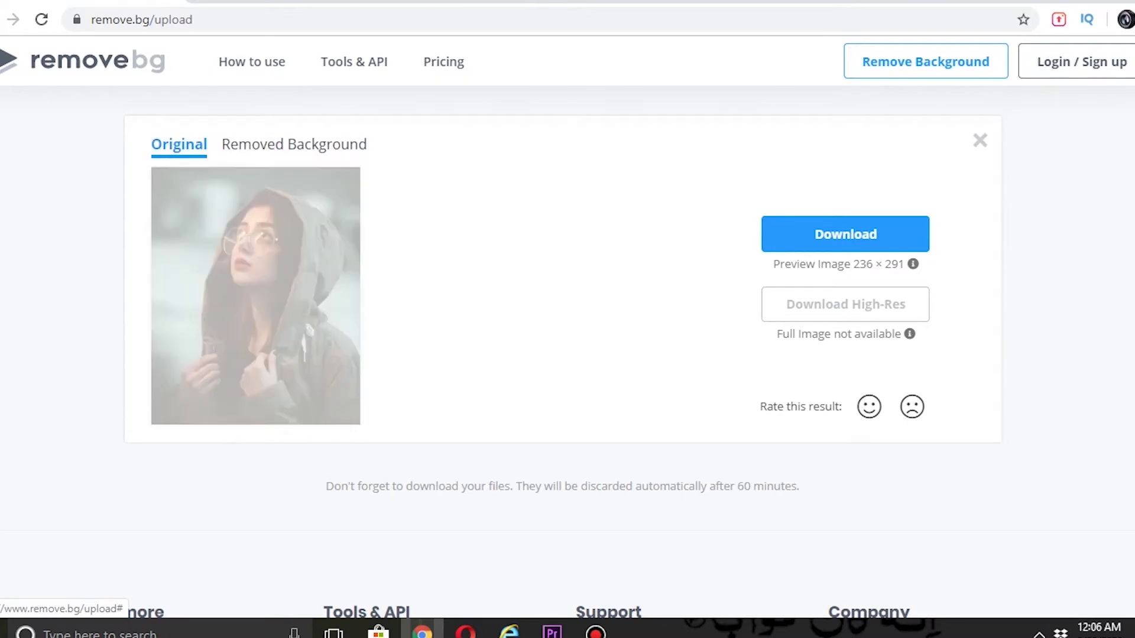
left_click(293, 144)
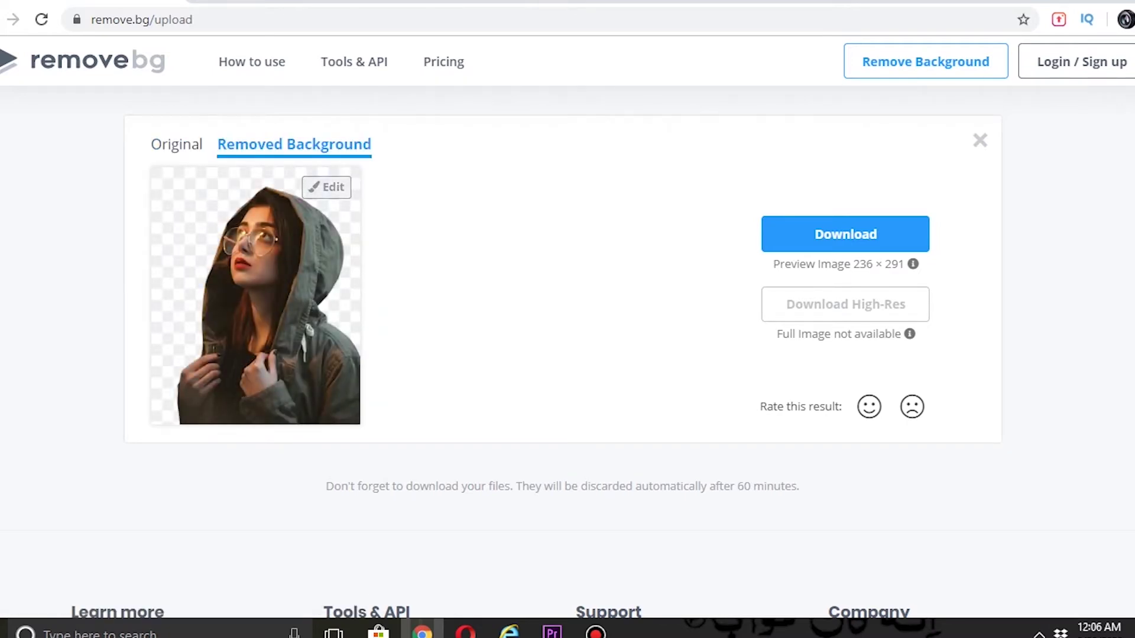
left_click(845, 234)
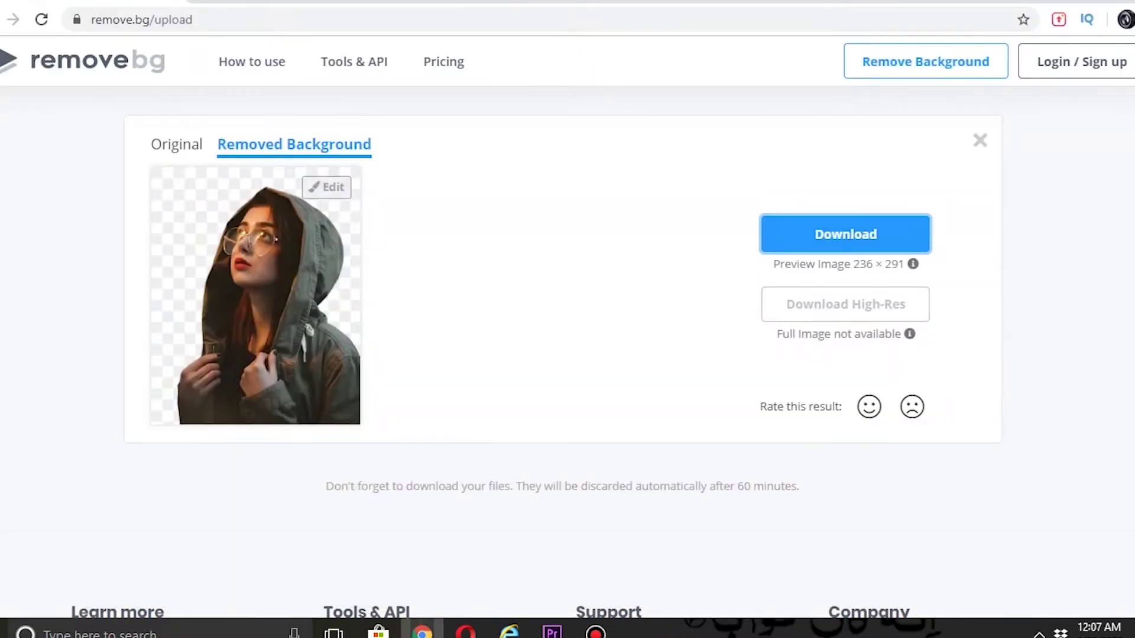
scroll(562, 348, "up", 2)
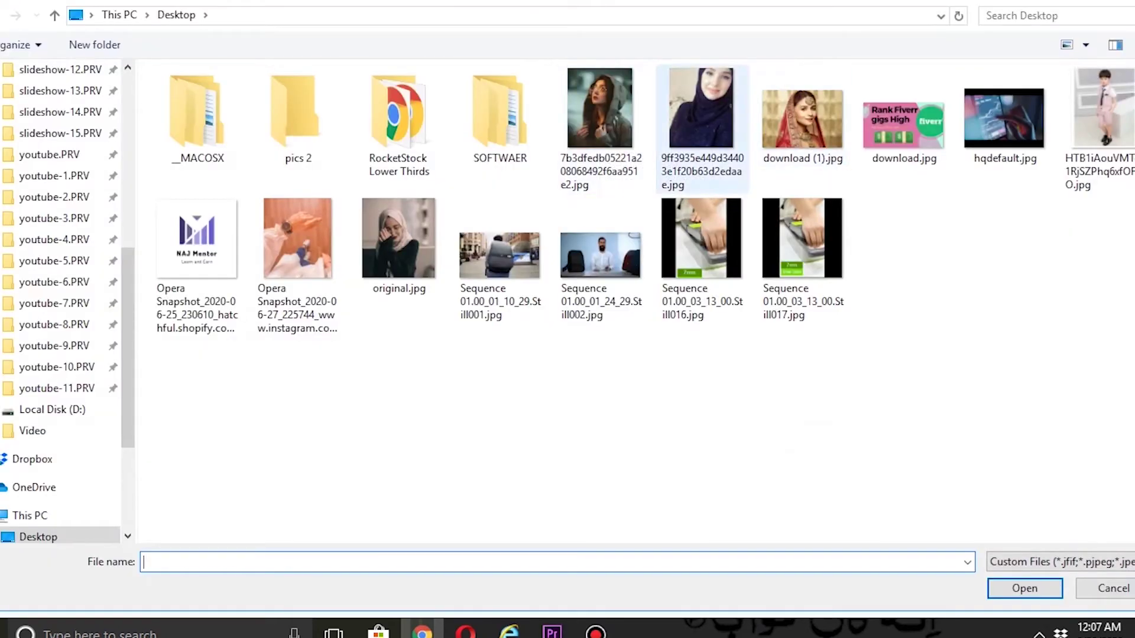
Step: Upload the photo of the woman in a dark hijab for background removal
left_click(701, 118)
left_click(1024, 588)
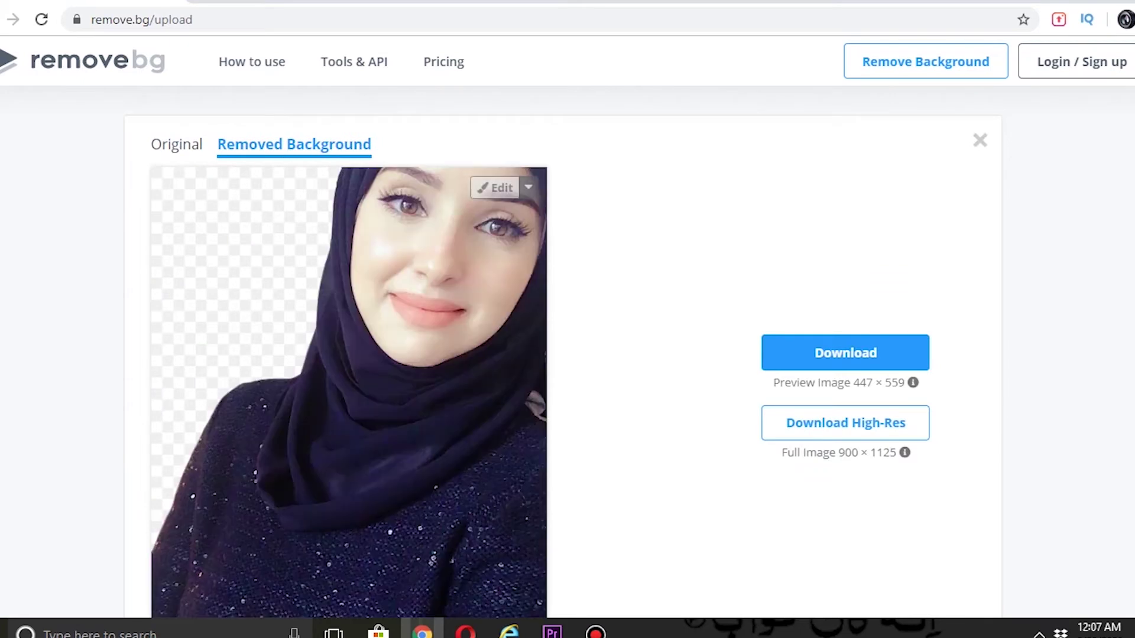
scroll(562, 355, "down", 2)
scroll(562, 354, "up", 2)
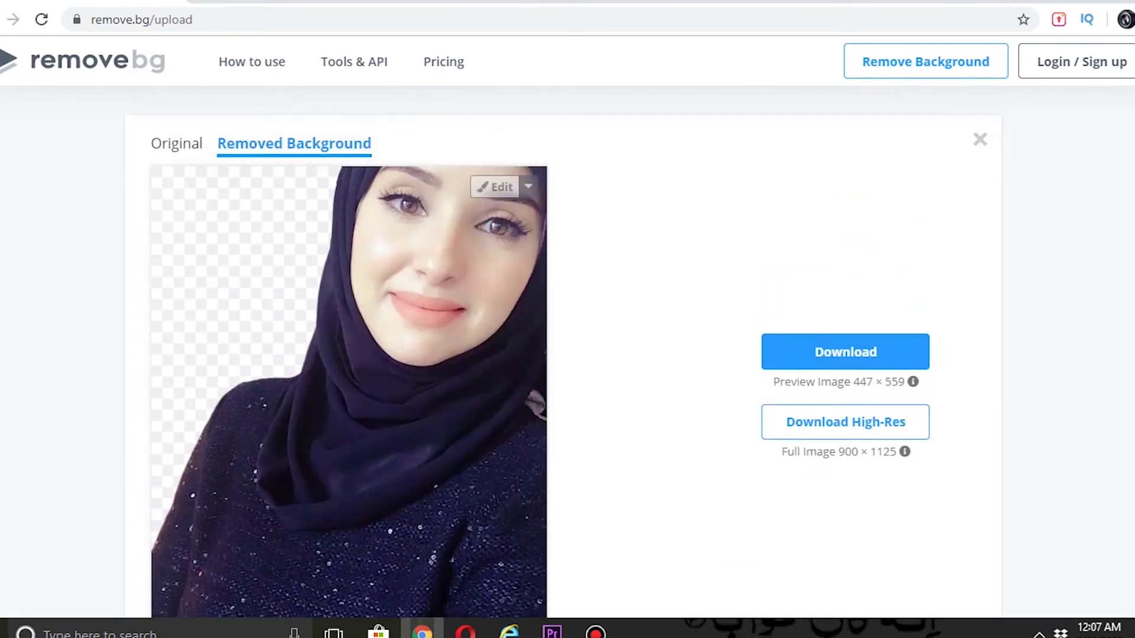
Step: Compare the hijab photo's original and background-removed versions
left_click(176, 143)
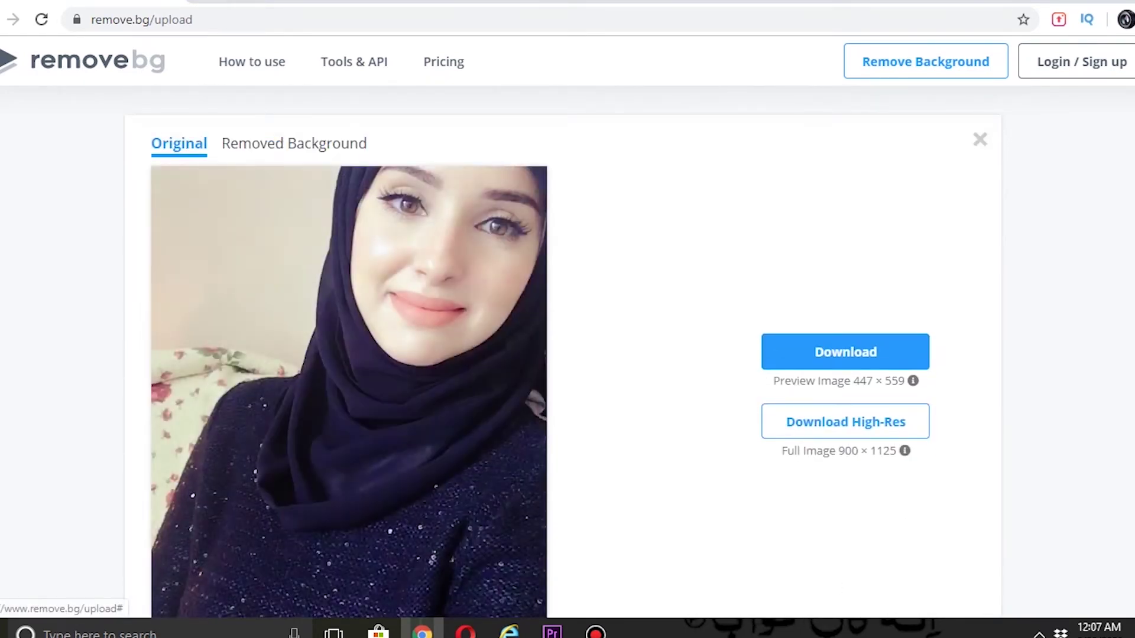
scroll(567, 354, "down", 2)
scroll(568, 355, "up", 2)
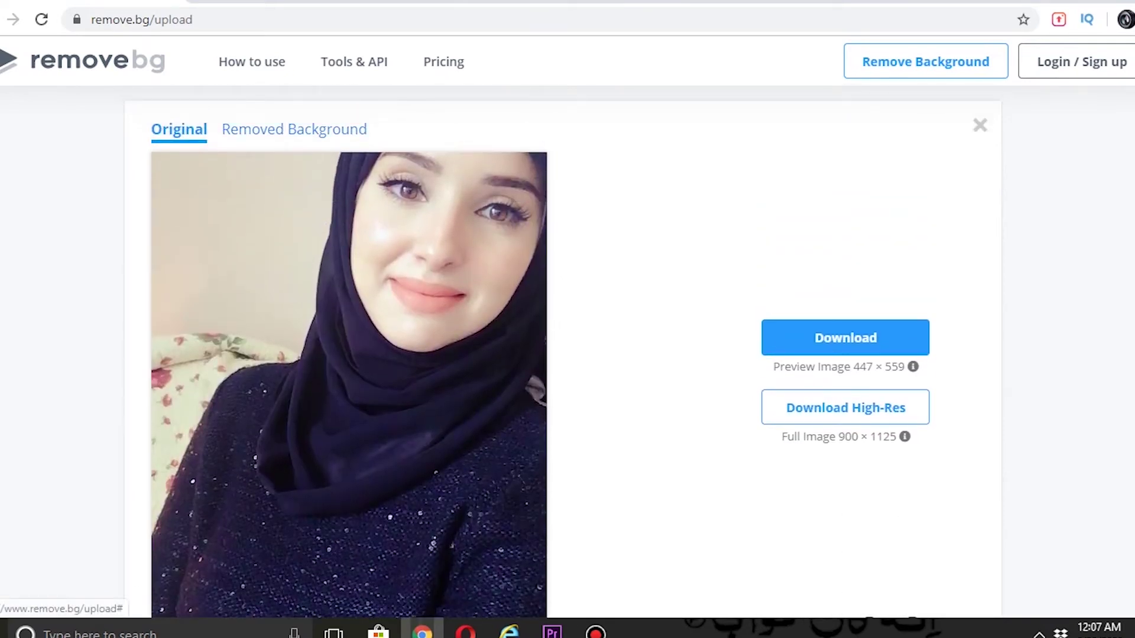
left_click(294, 129)
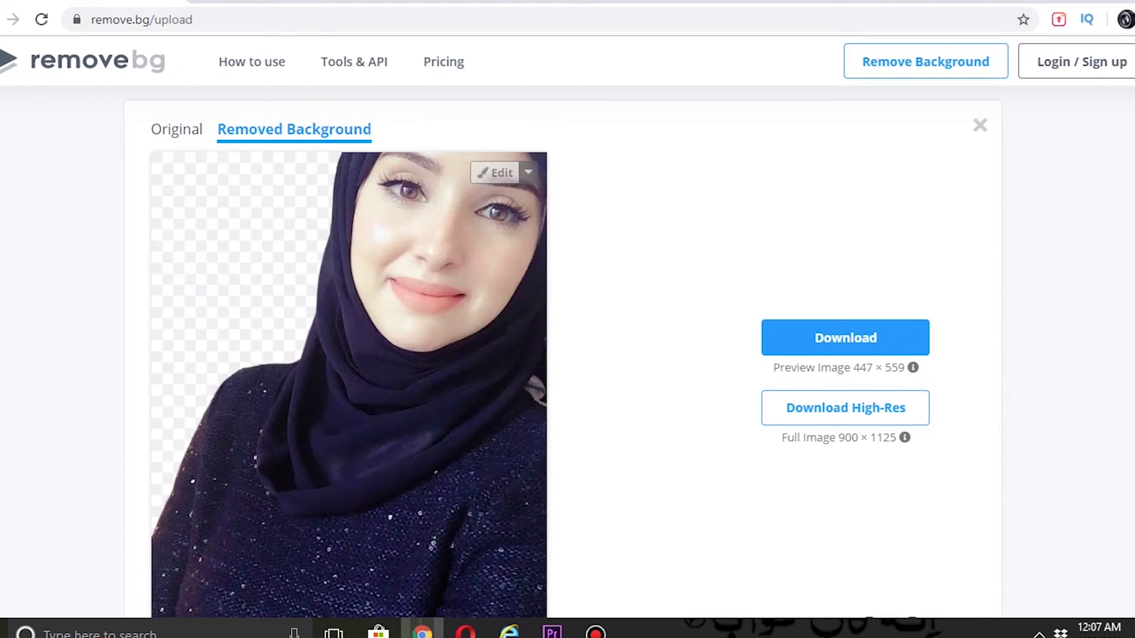
scroll(567, 354, "down", 1)
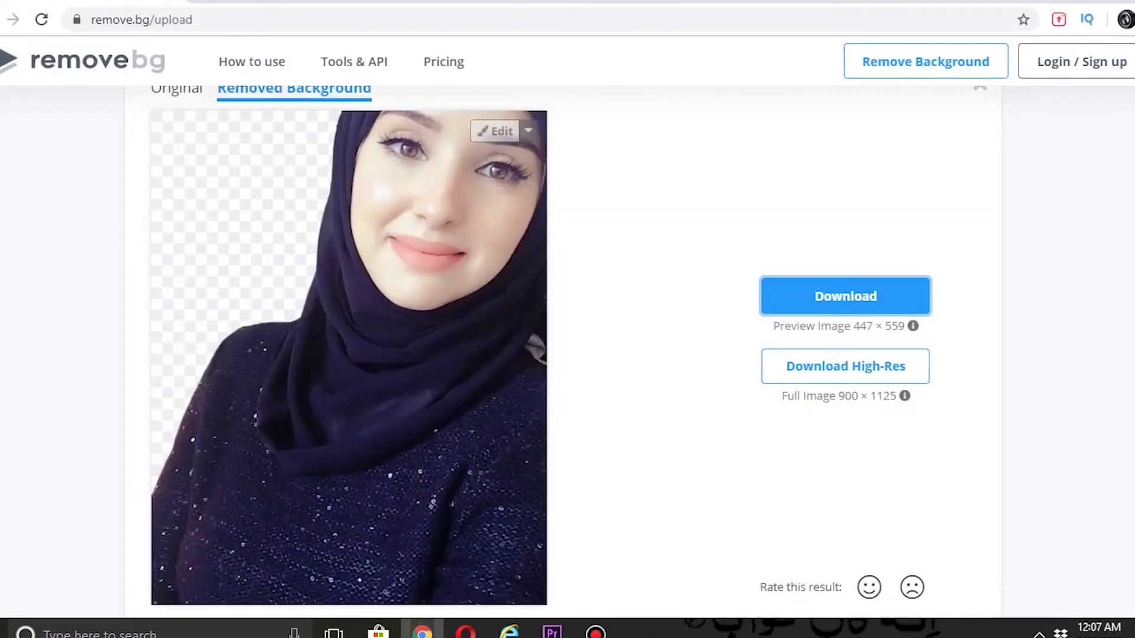
scroll(562, 355, "up", 3)
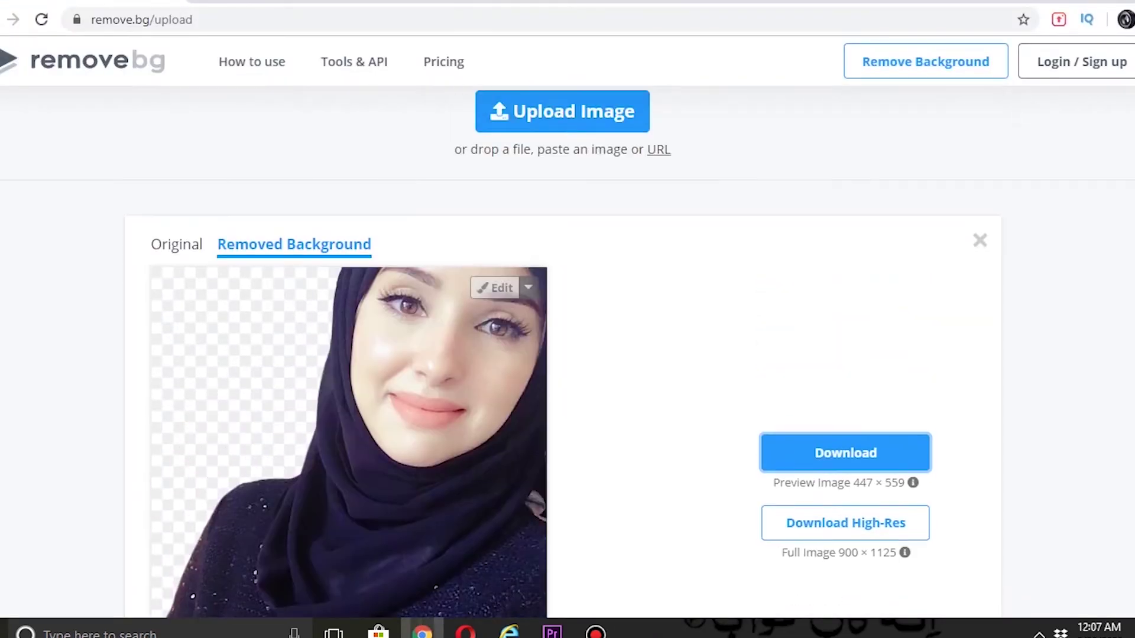
left_click(562, 127)
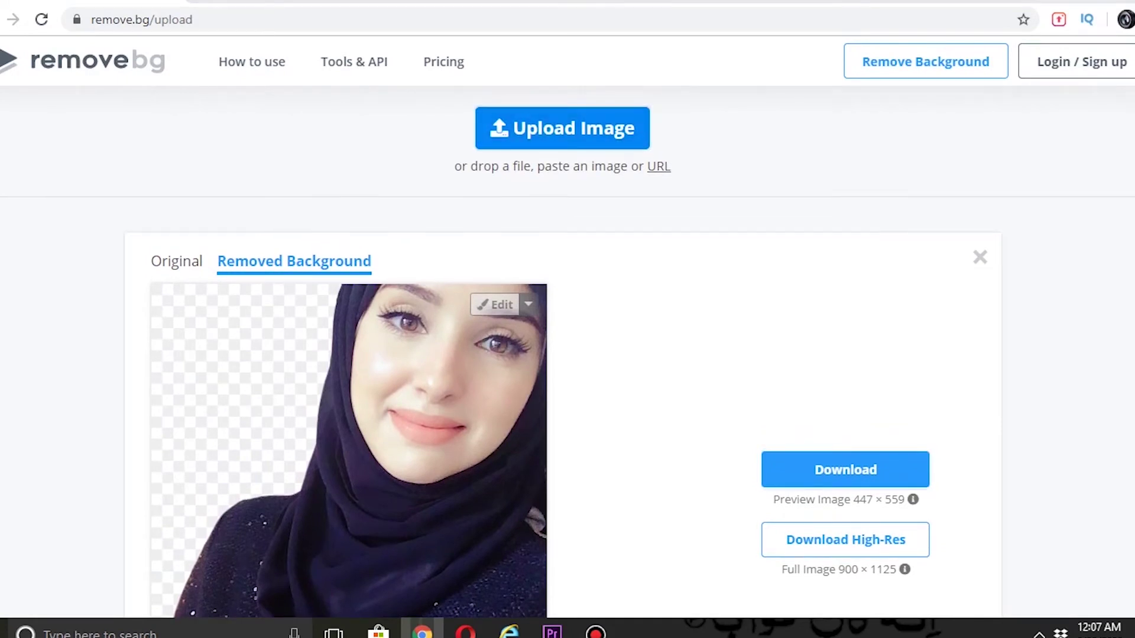
Step: Upload the bridal photo download (1).jpg and compare its original and cutout views
left_click(803, 119)
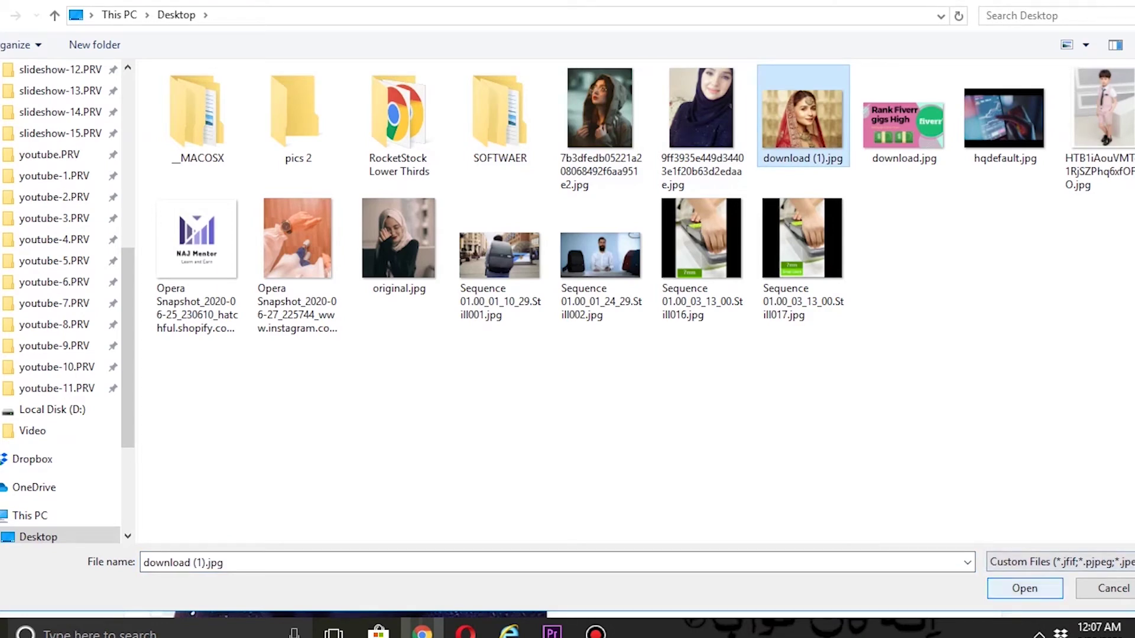
left_click(1024, 588)
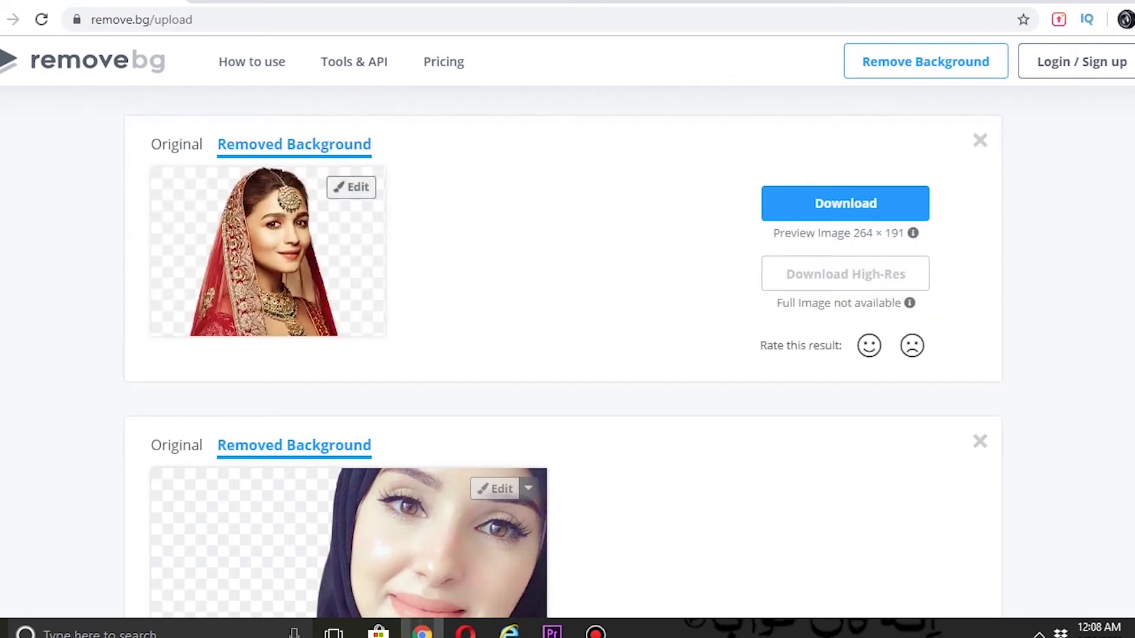
left_click(177, 145)
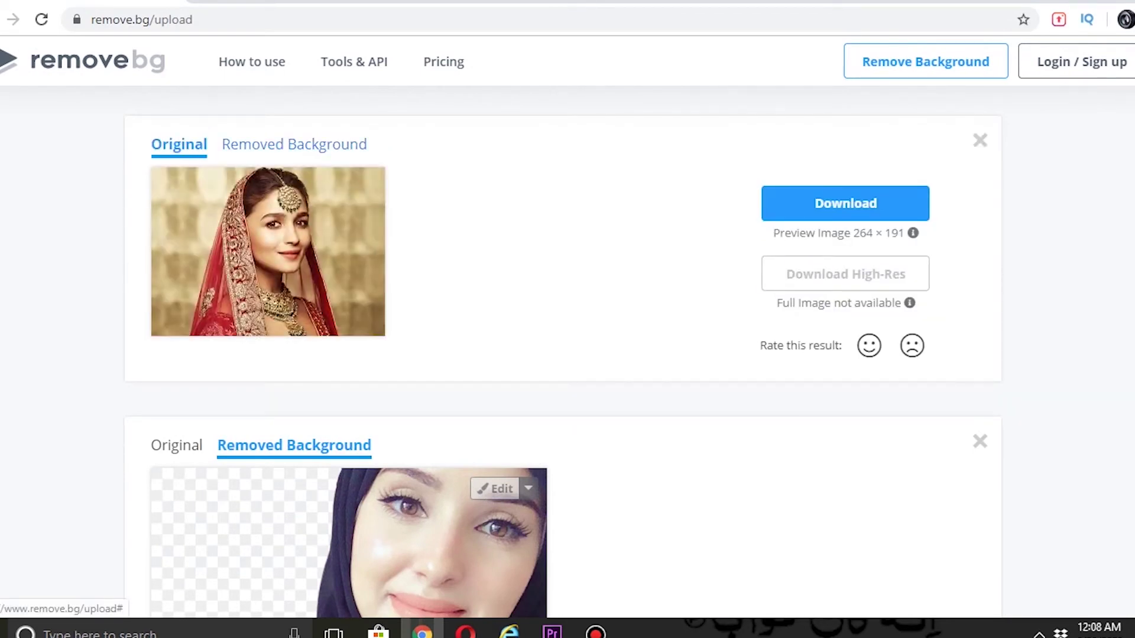
left_click(293, 144)
Step: Download the bridal cutout, preview it in Photos, then close the viewer
left_click(845, 203)
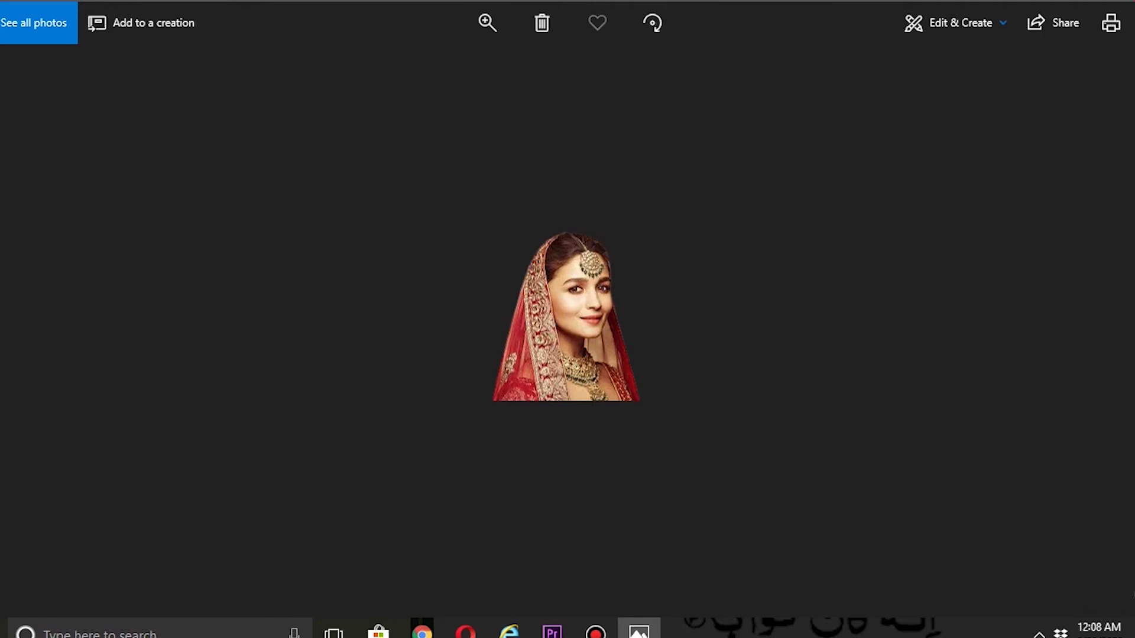
key("alt+F4")
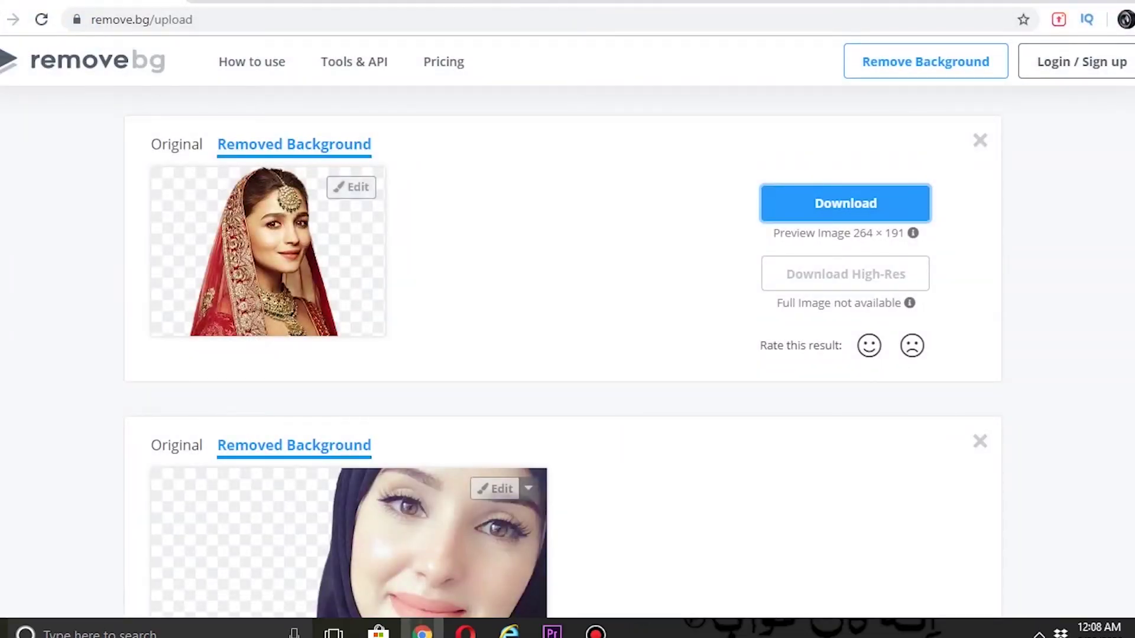
Step: Upload the photo of the boy in the pink suit from the Desktop
scroll(562, 369, "up", 2)
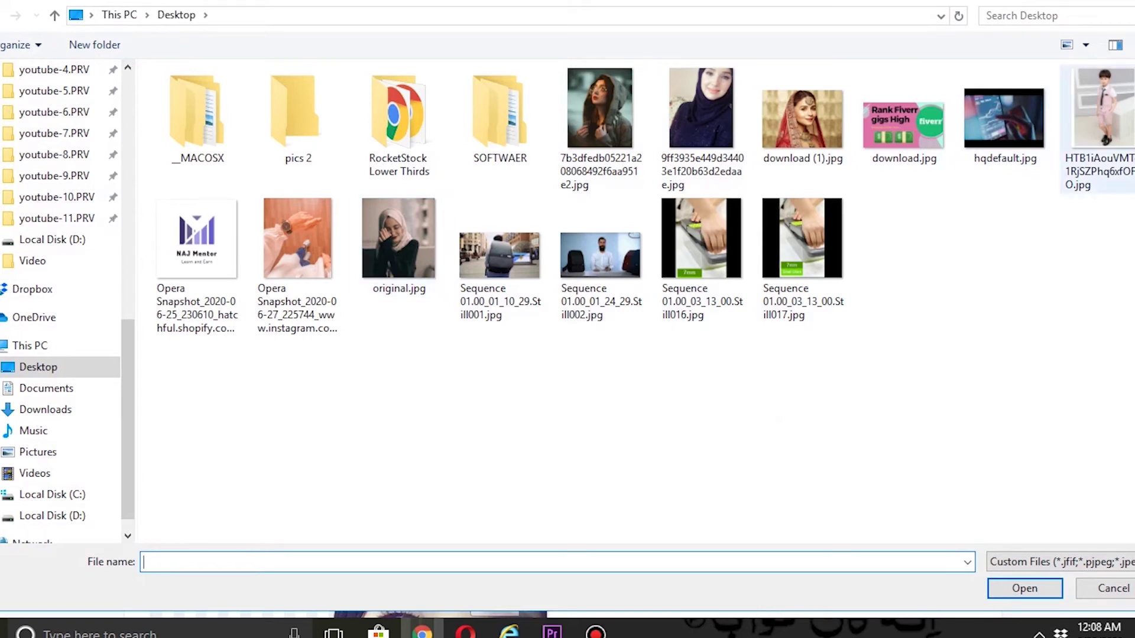
left_click(1096, 118)
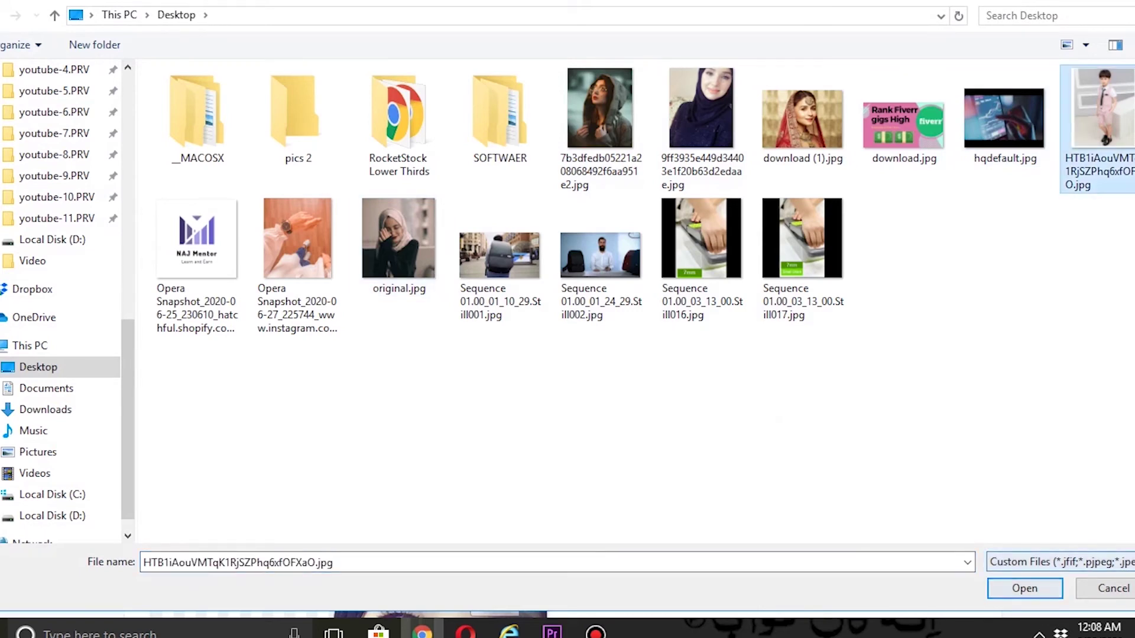
key("Return")
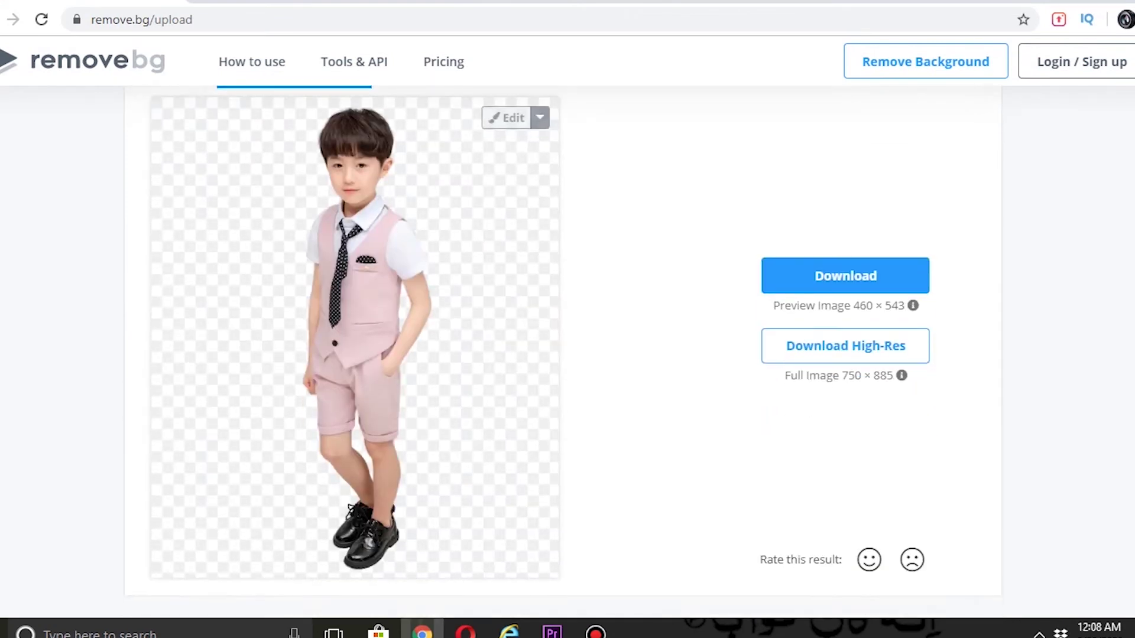
scroll(562, 354, "up", 3)
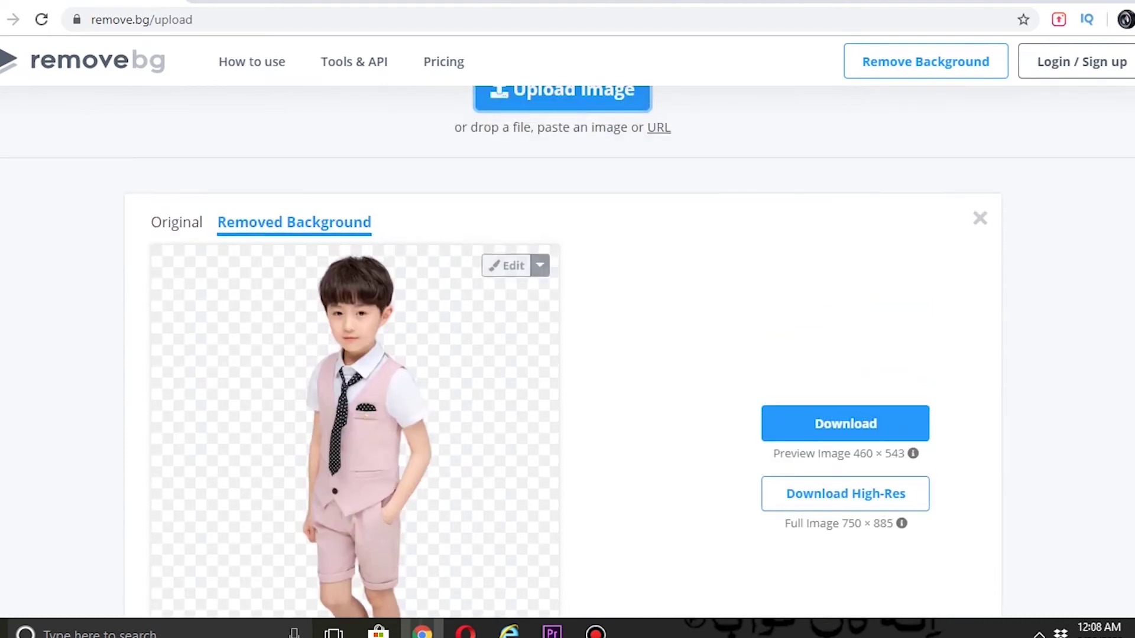
Step: Compare the boy's original photo with his background-free cutout
left_click(176, 222)
scroll(176, 222, "down", 2)
scroll(568, 355, "down", 1)
scroll(567, 355, "up", 2)
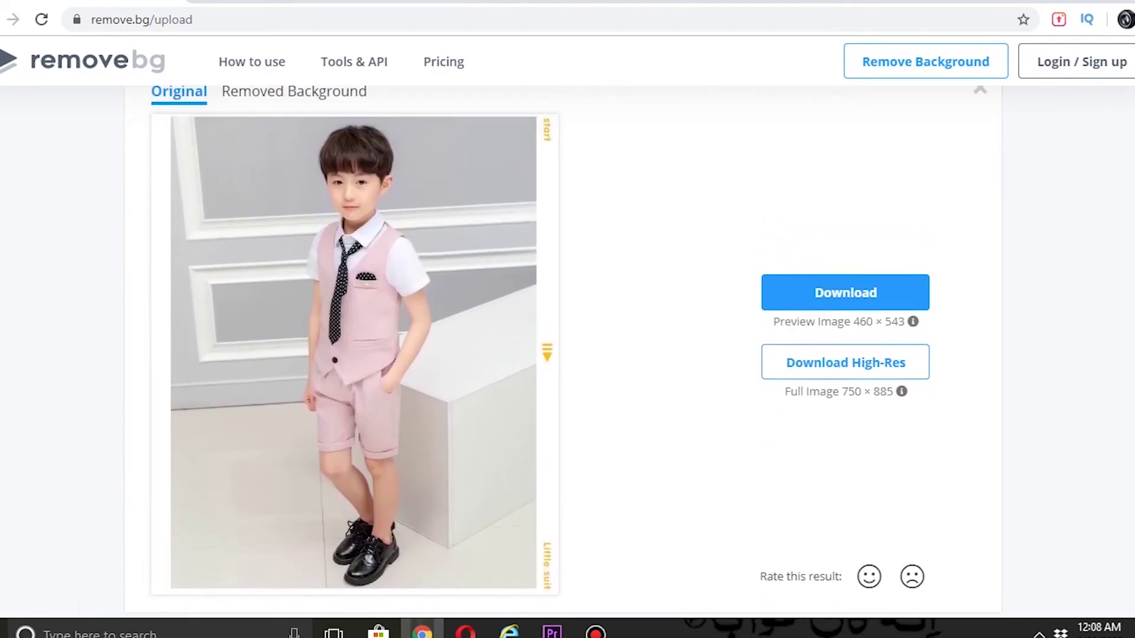
scroll(562, 354, "down", 1)
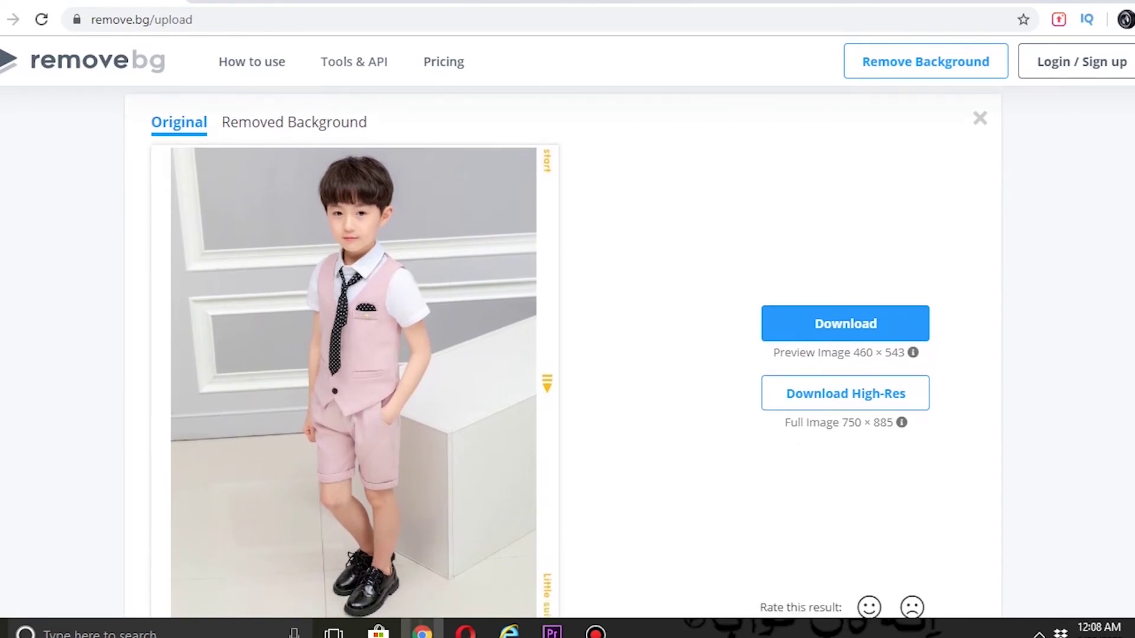
left_click(294, 122)
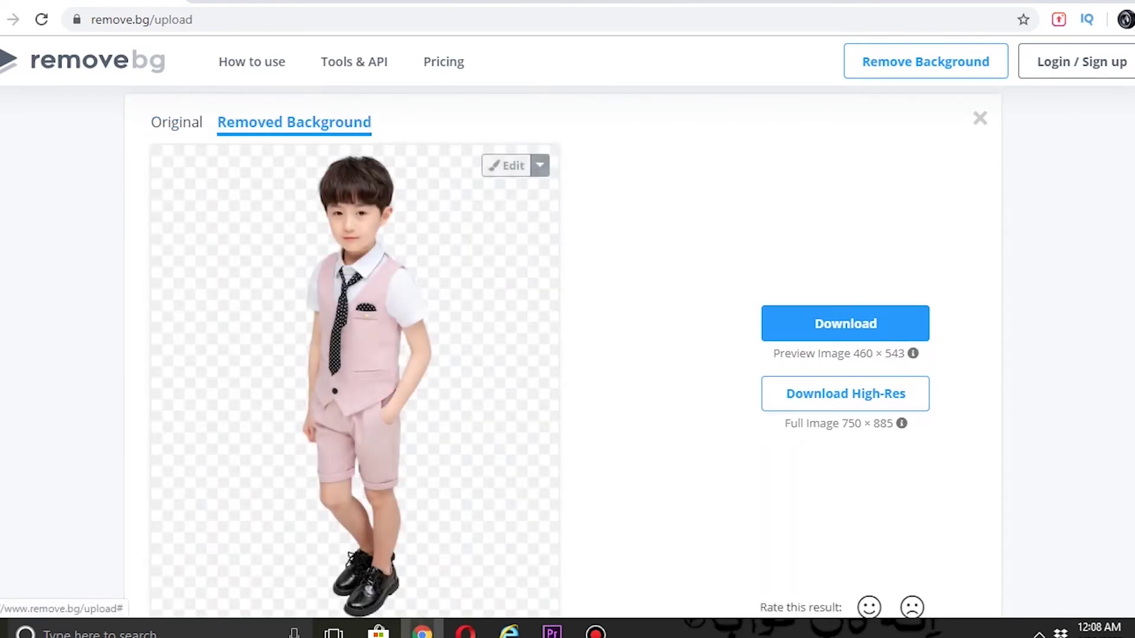
left_click(176, 122)
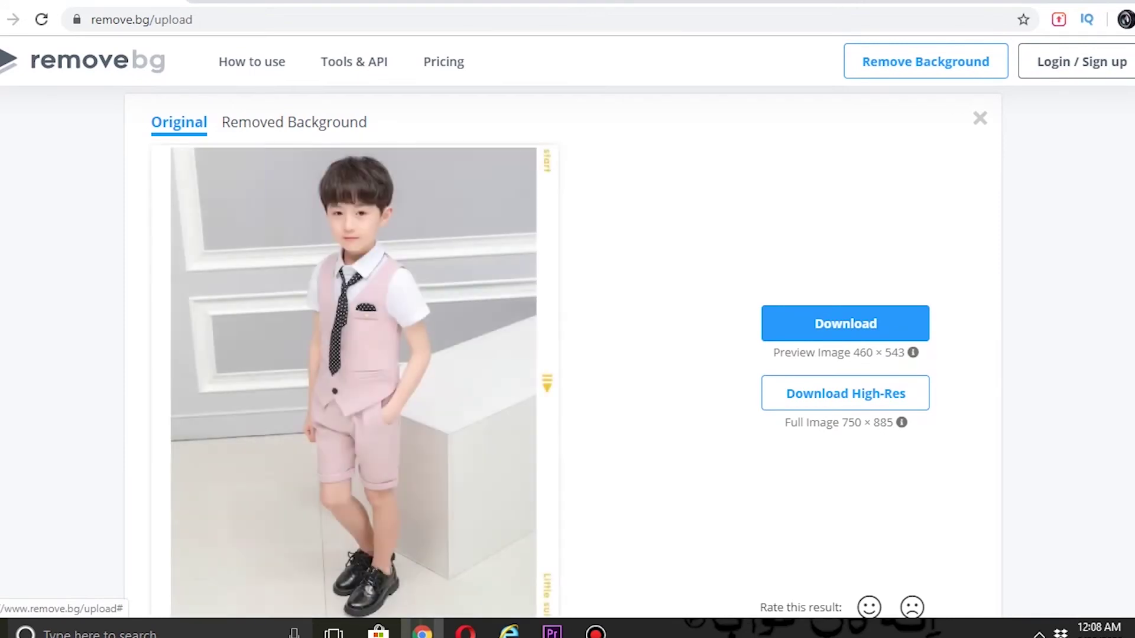
left_click(294, 121)
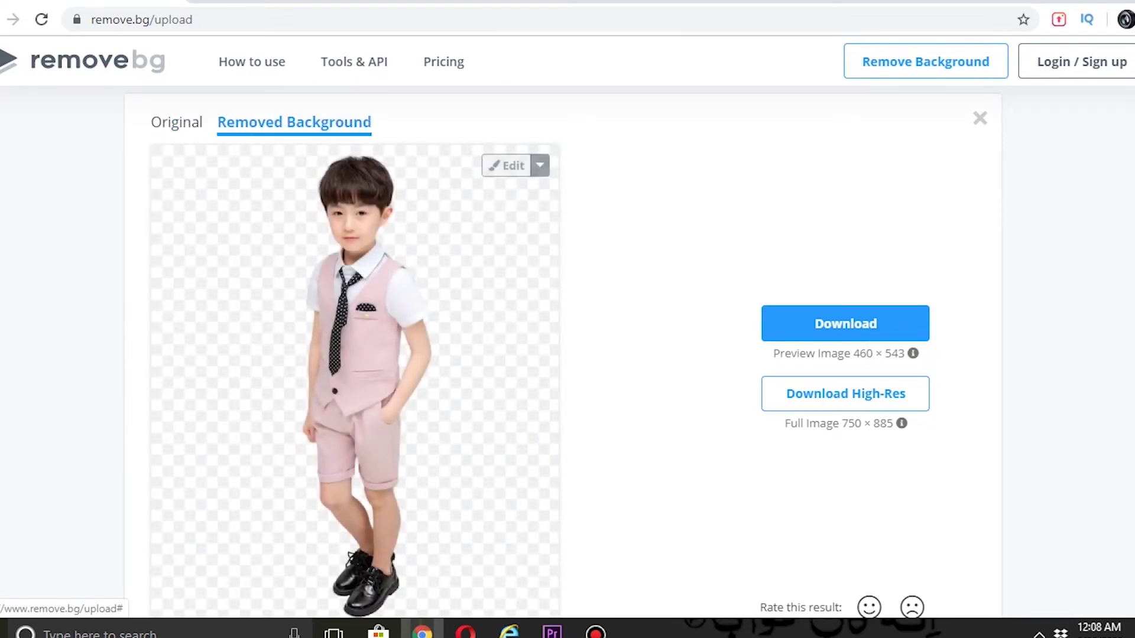
scroll(567, 354, "up", 2)
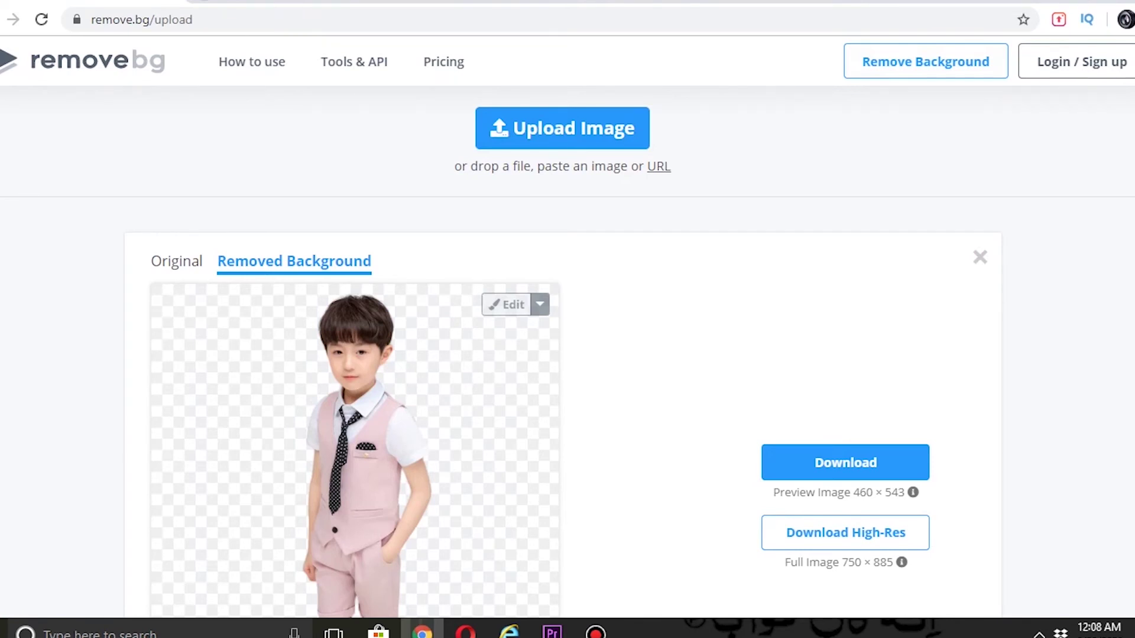
Step: Open Fiverr in a new tab and search for 'remove background' services
key("ctrl+t")
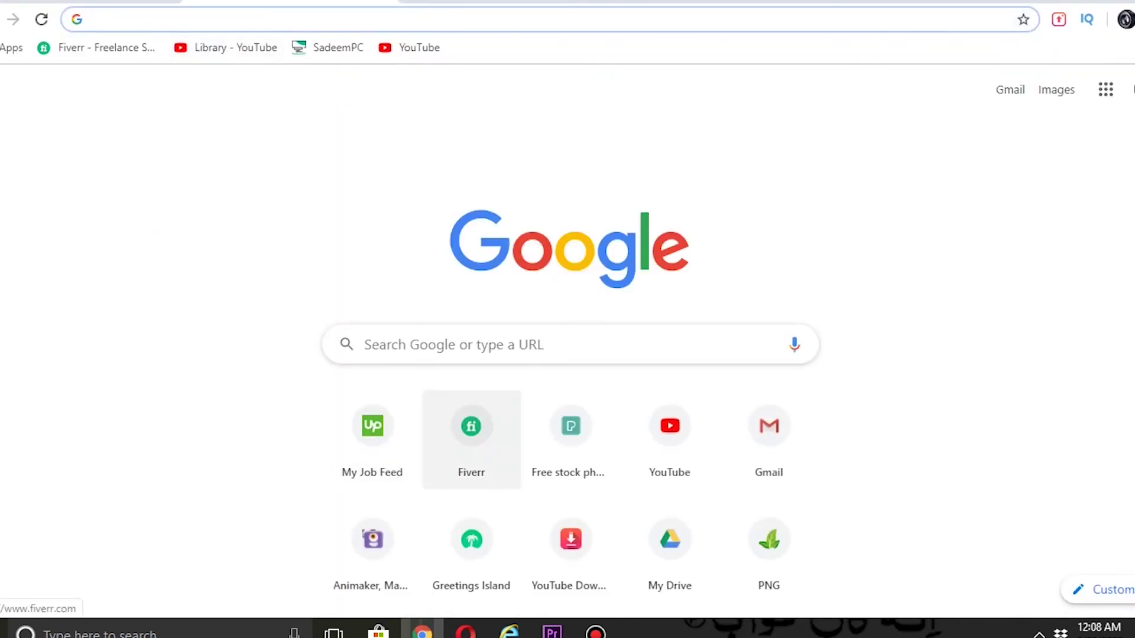
left_click(471, 432)
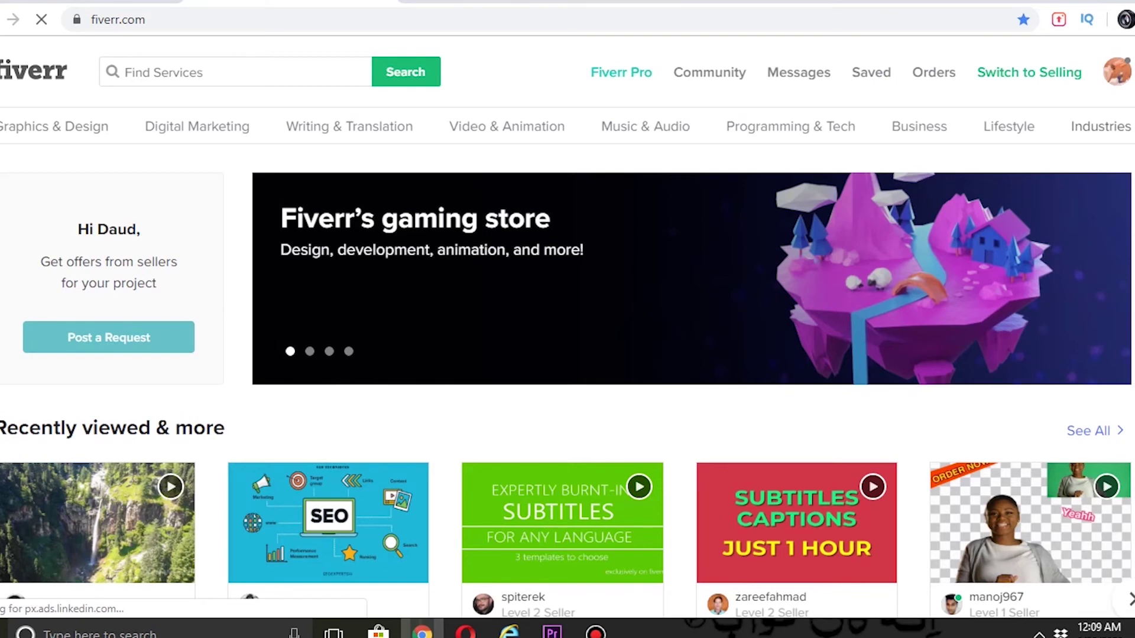
left_click(237, 72)
type("re")
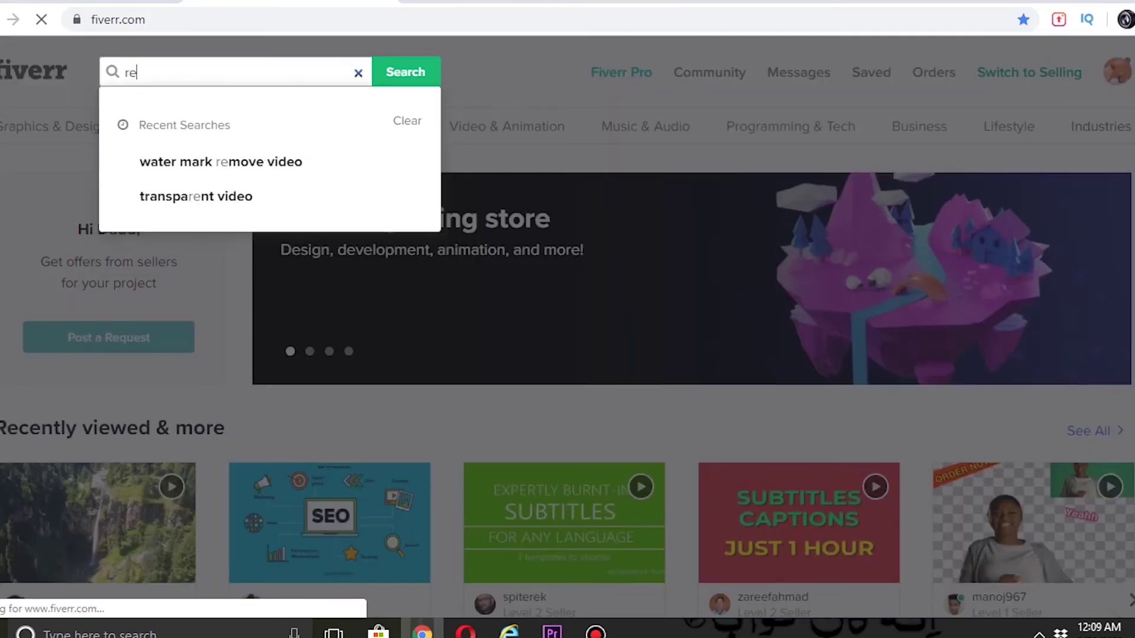
type("move ")
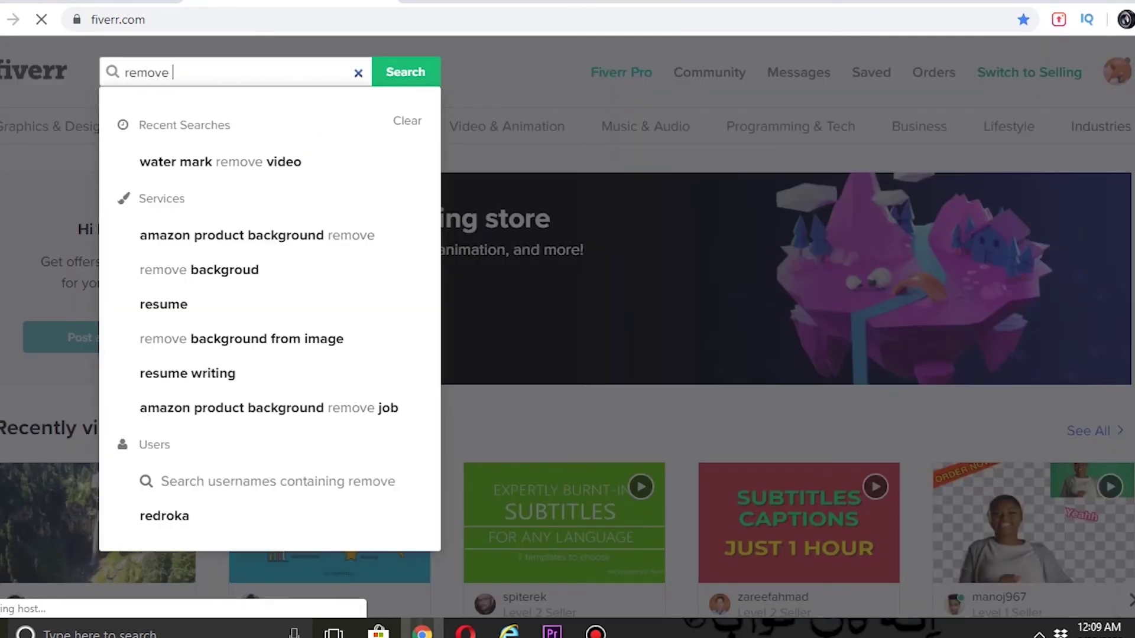
type("backgr")
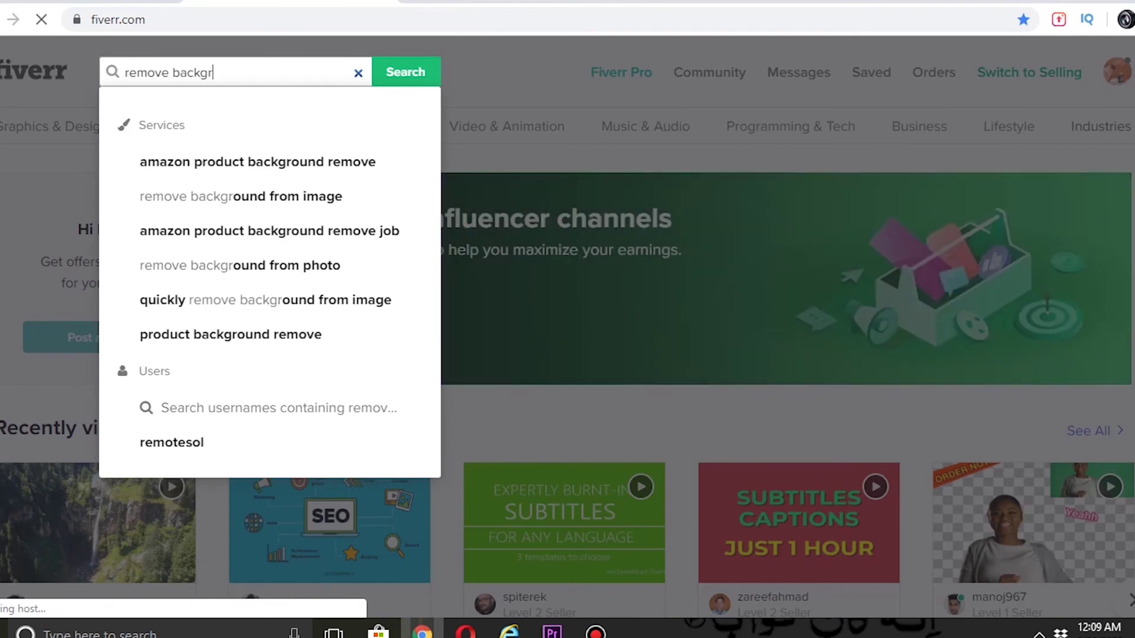
type("ound")
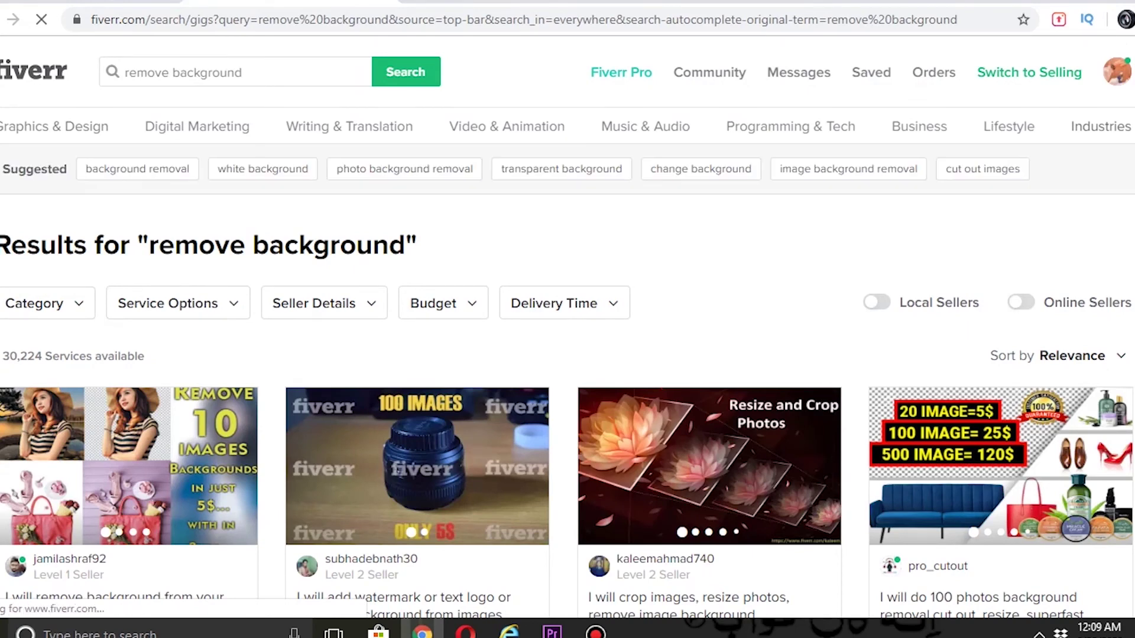
Step: Open the first background-removal gig and review its $5 Basic package
scroll(567, 331, "down", 4)
scroll(145, 414, "down", 1)
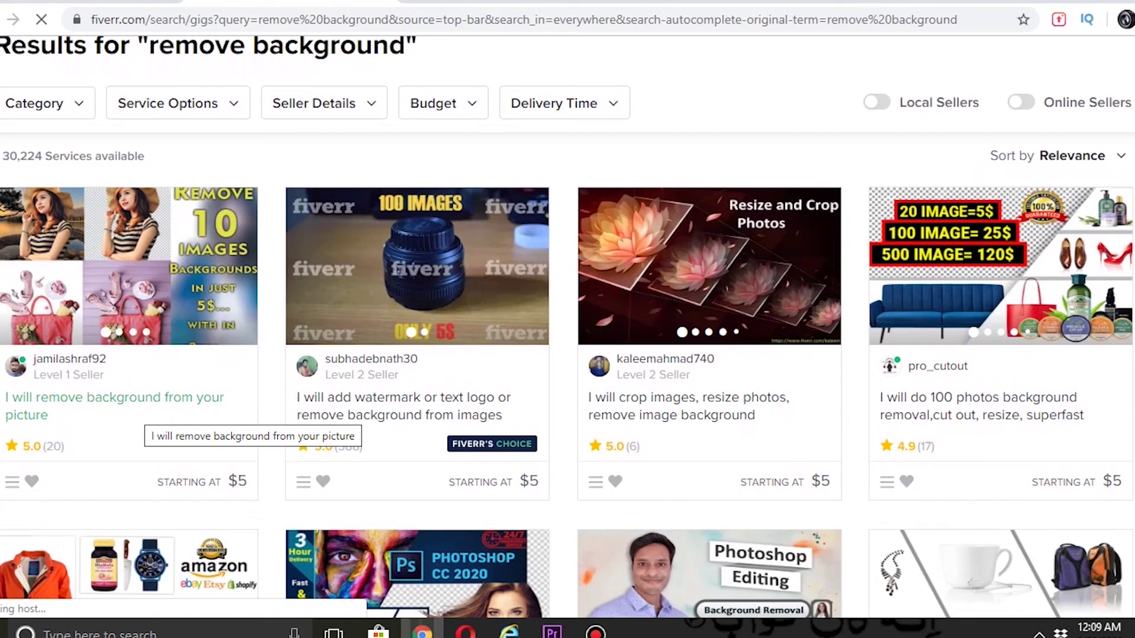
left_click(144, 401)
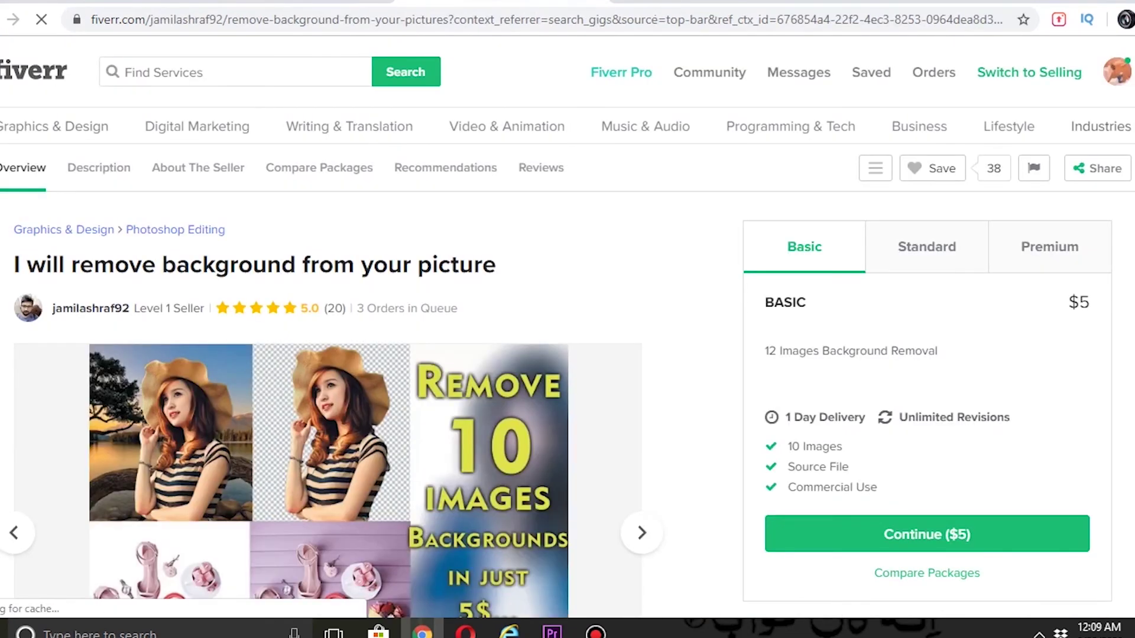
scroll(567, 325, "down", 2)
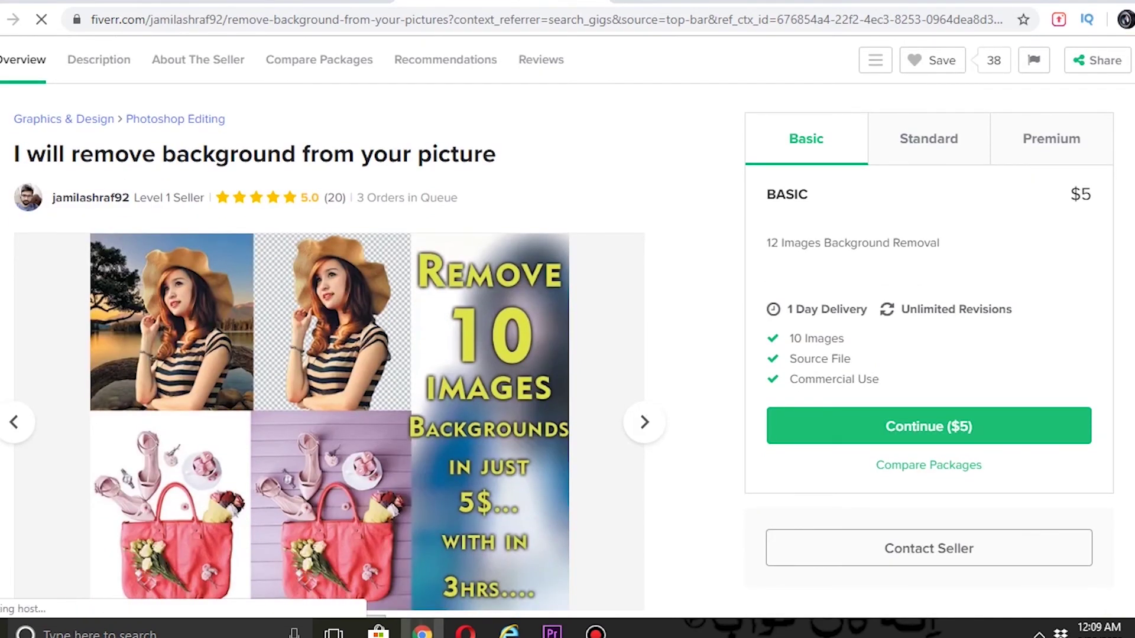
scroll(331, 354, "down", 1)
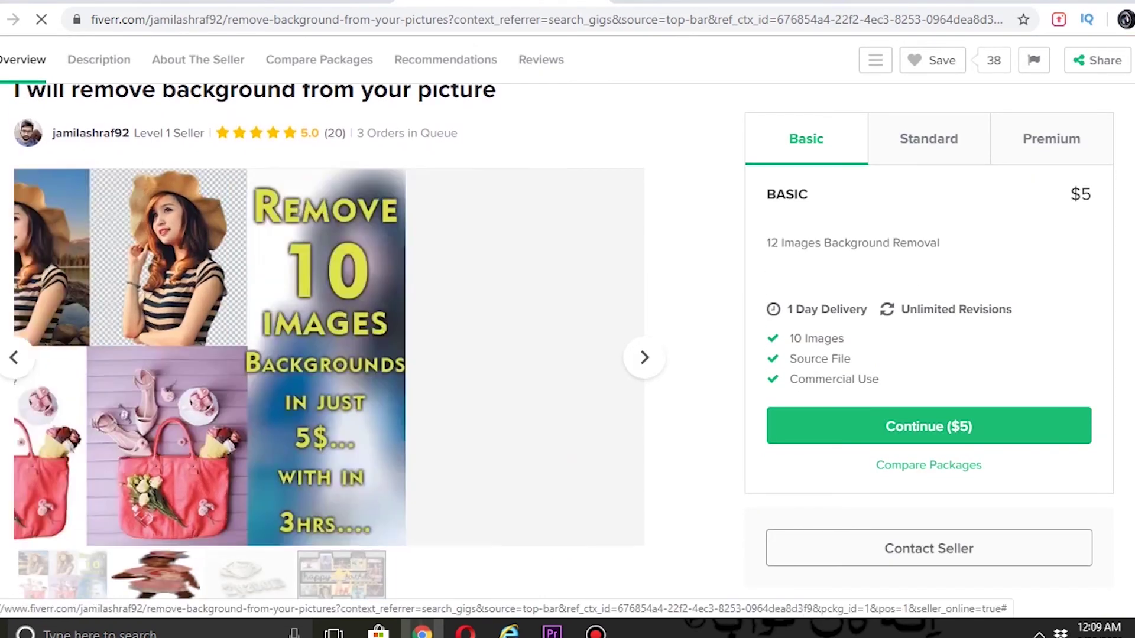